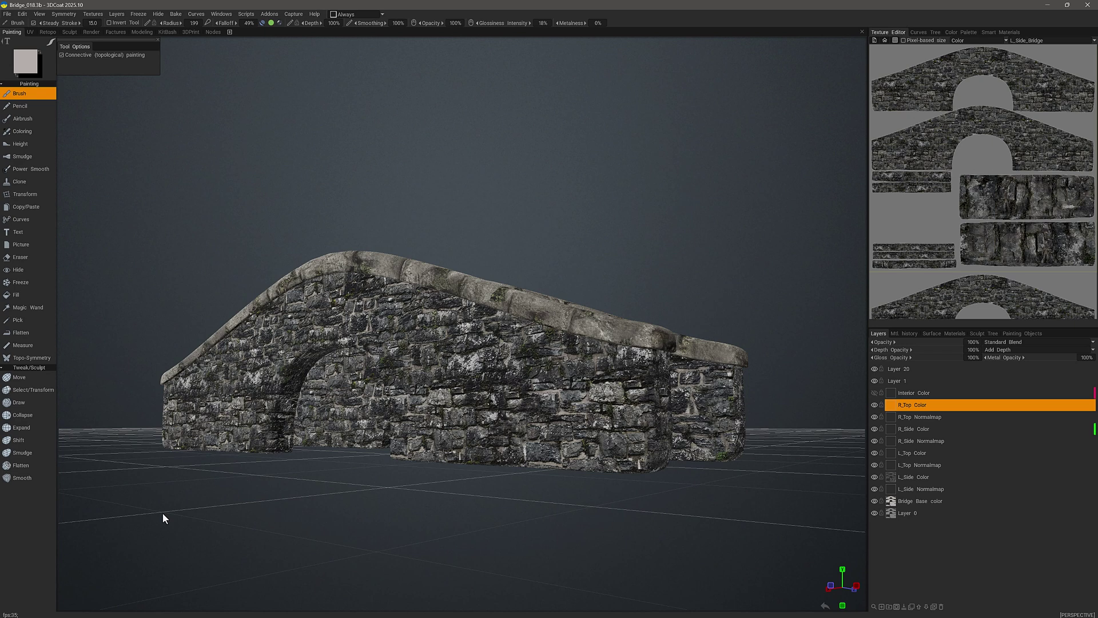
- Show the wireframe on the bridge and review the Adjust Tessellation degrees of its UV sets
key("w")
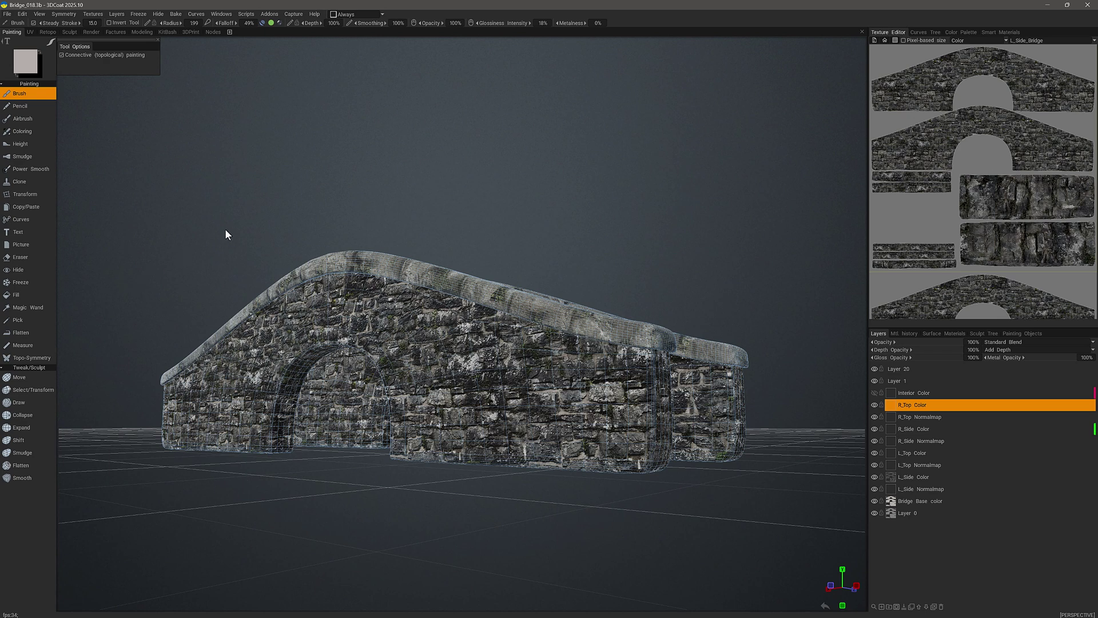
left_click_drag(162, 243, 215, 193)
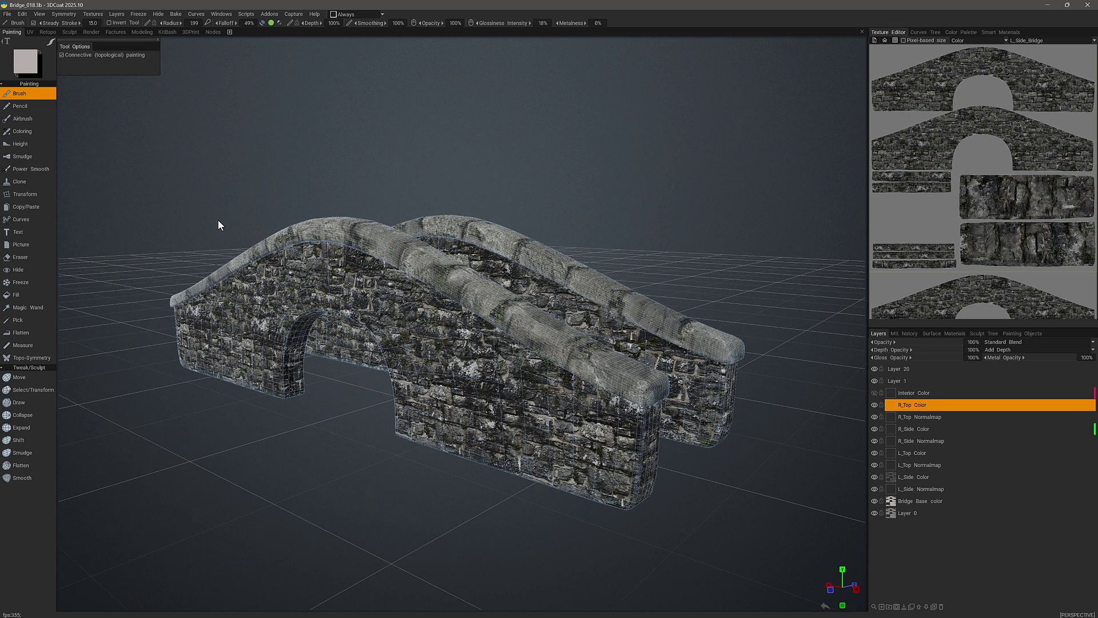
left_click(39, 14)
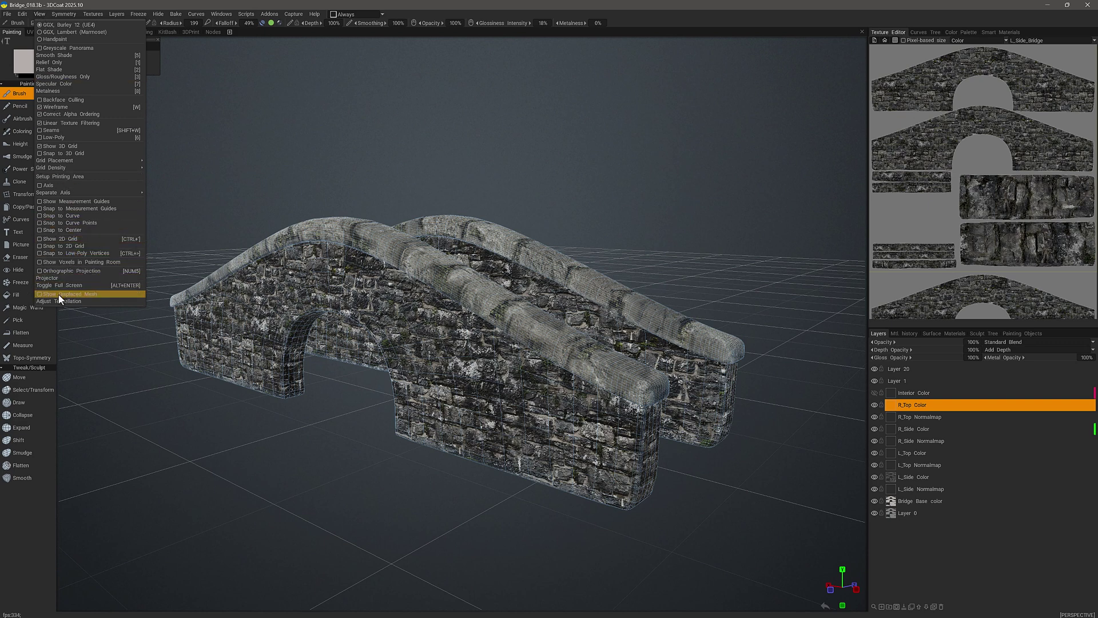
left_click(91, 301)
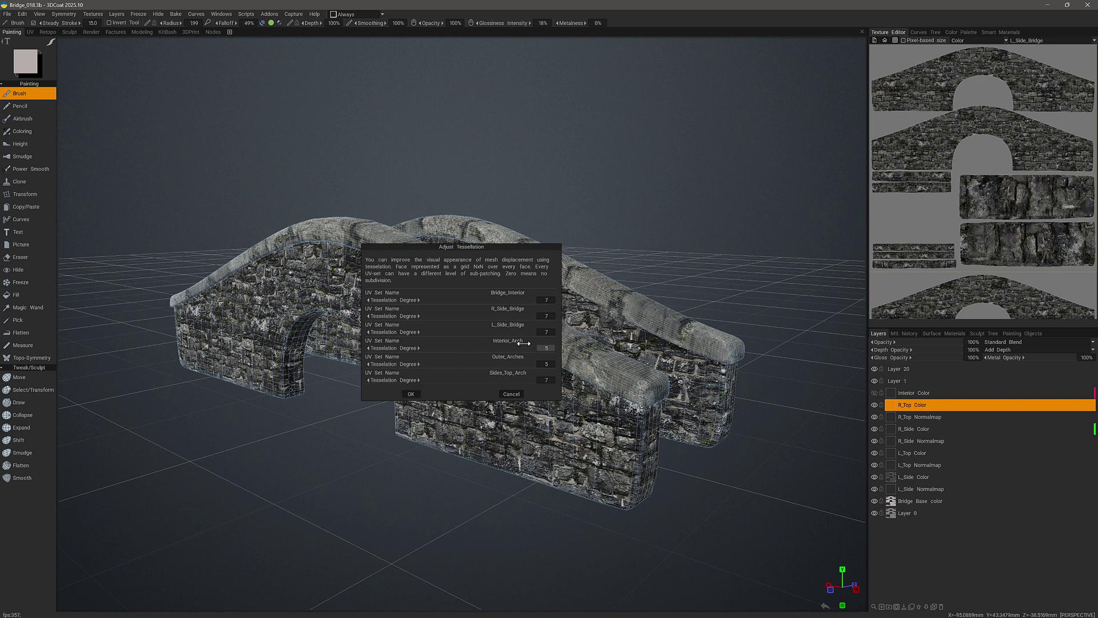
left_click(410, 394)
- Toggle the Show Displaced Mesh display for the bridge and look over its coping stones and walls
left_click(43, 16)
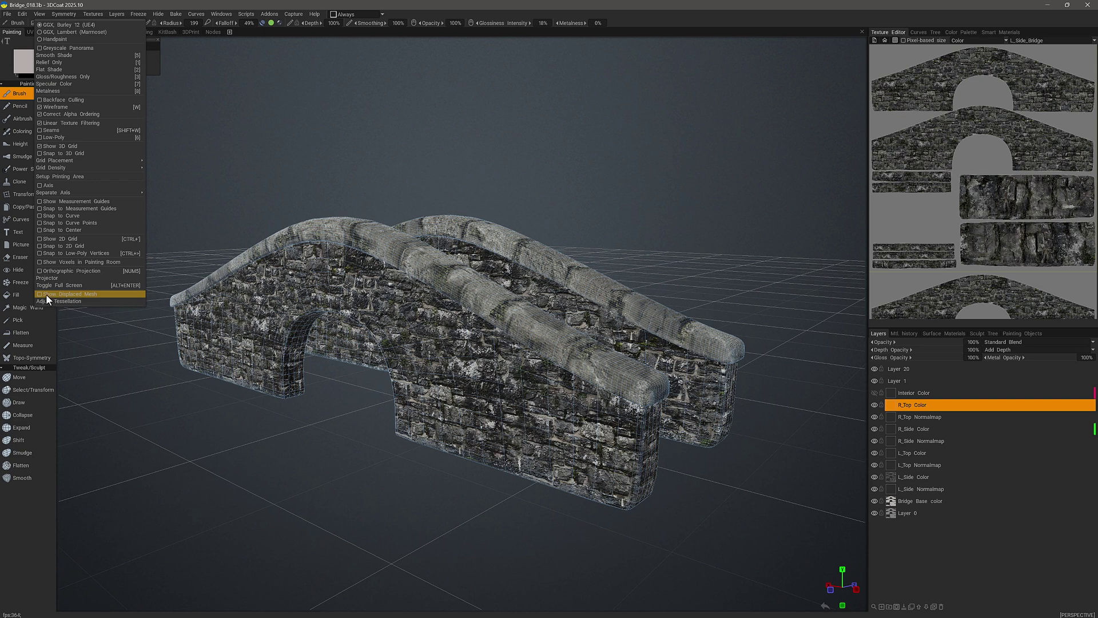
left_click(80, 293)
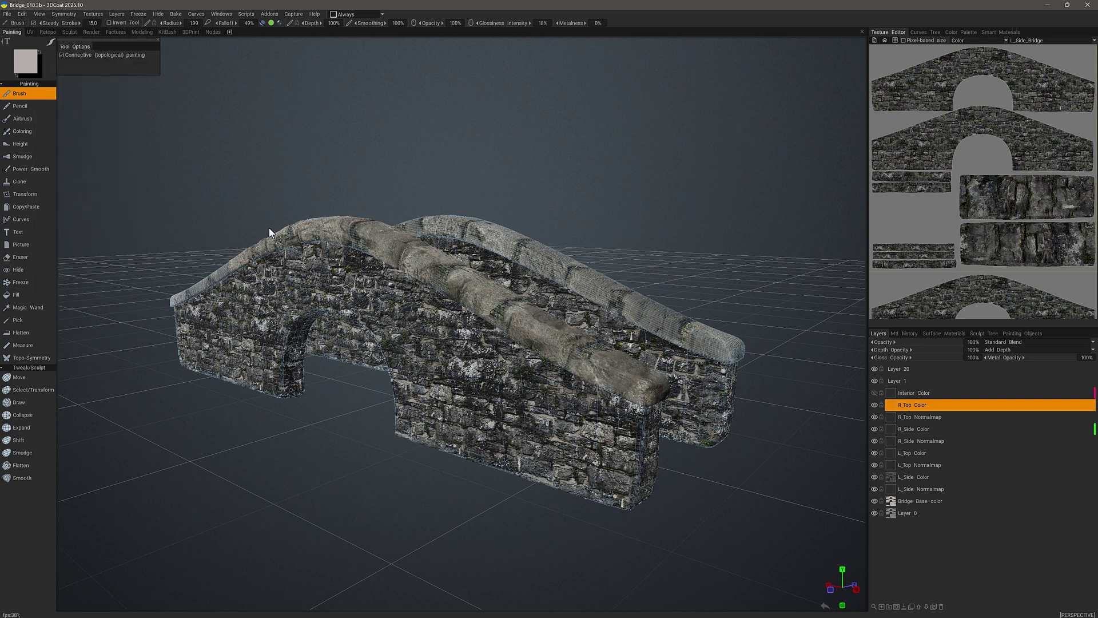
left_click_drag(293, 196, 309, 159)
left_click_drag(452, 320, 366, 350)
left_click_drag(429, 333, 325, 229, "alt")
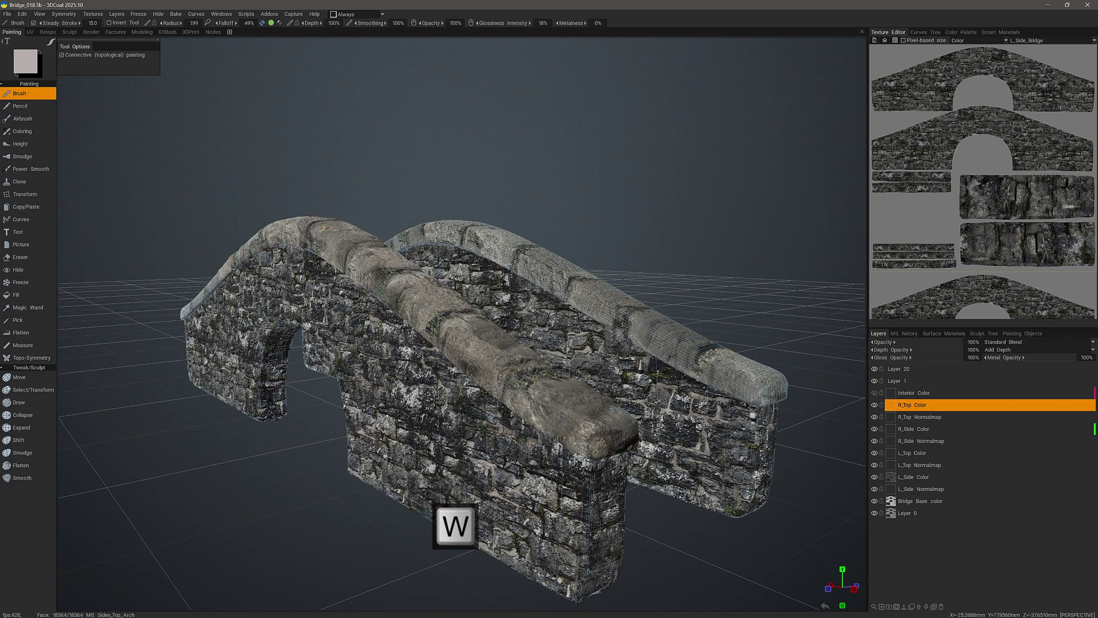
- Hide the wireframe and inspect the stonework on both sides of the bridge
key("w")
left_click_drag(303, 440, 398, 472, "alt")
scroll(355, 493, "up", 2)
middle_click_drag(595, 309, 390, 348)
left_click_drag(469, 322, 388, 203, "alt")
middle_click_drag(372, 200, 665, 204)
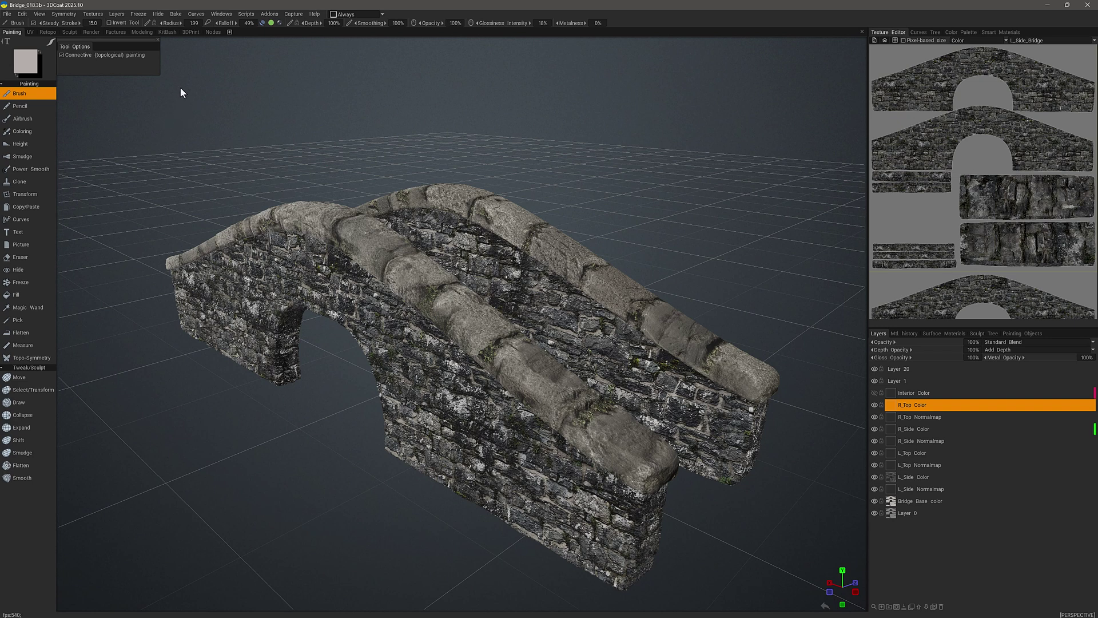
- Bake the paint mesh to a sculpt mesh with baked texture, Catmull-Clark Subdivision, a 10.0K desired vertex count and normal map converted to real displacement
left_click(177, 14)
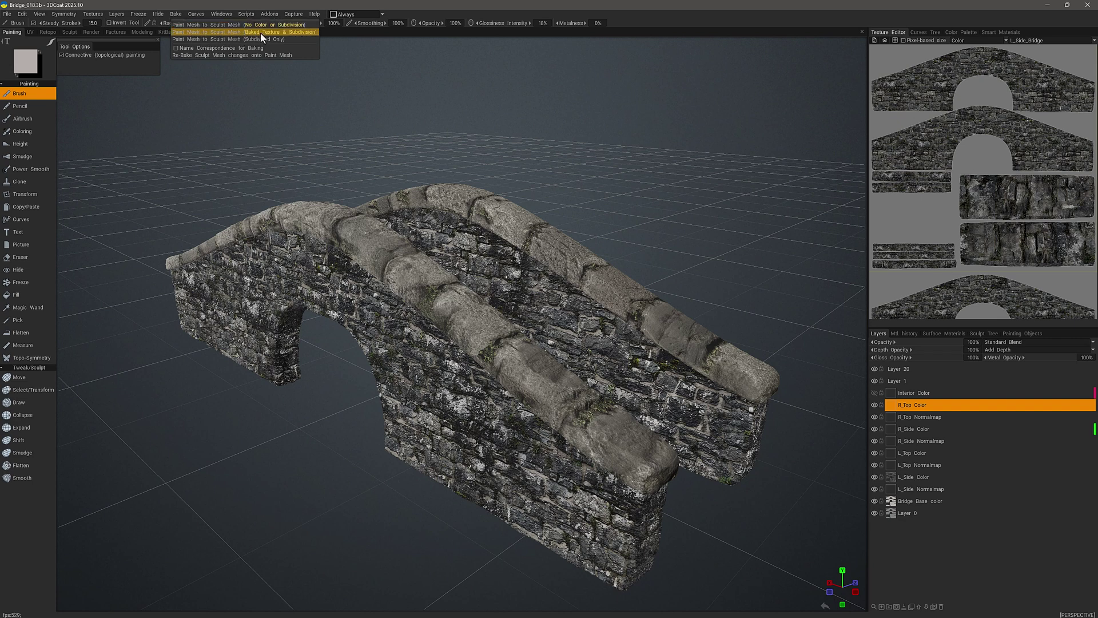
left_click(301, 32)
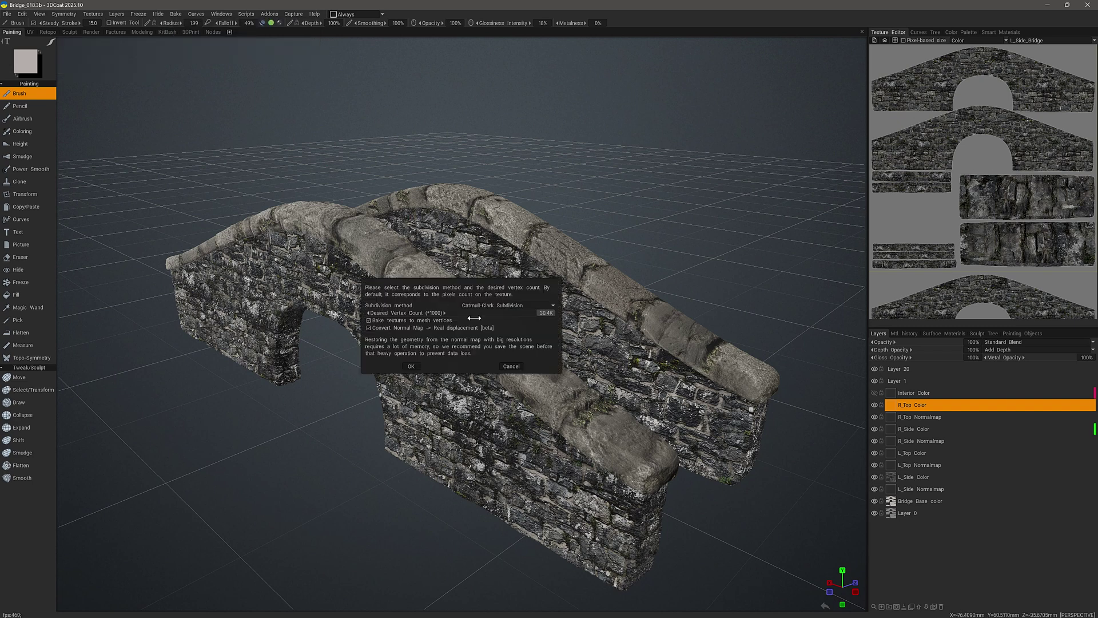
left_click(498, 305)
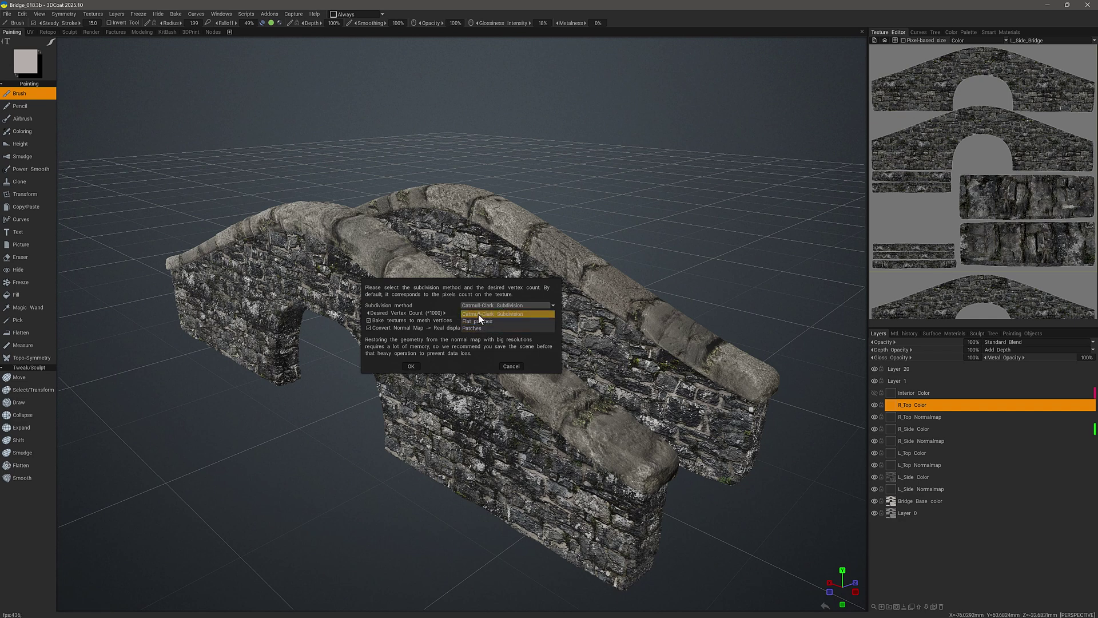
left_click(489, 314)
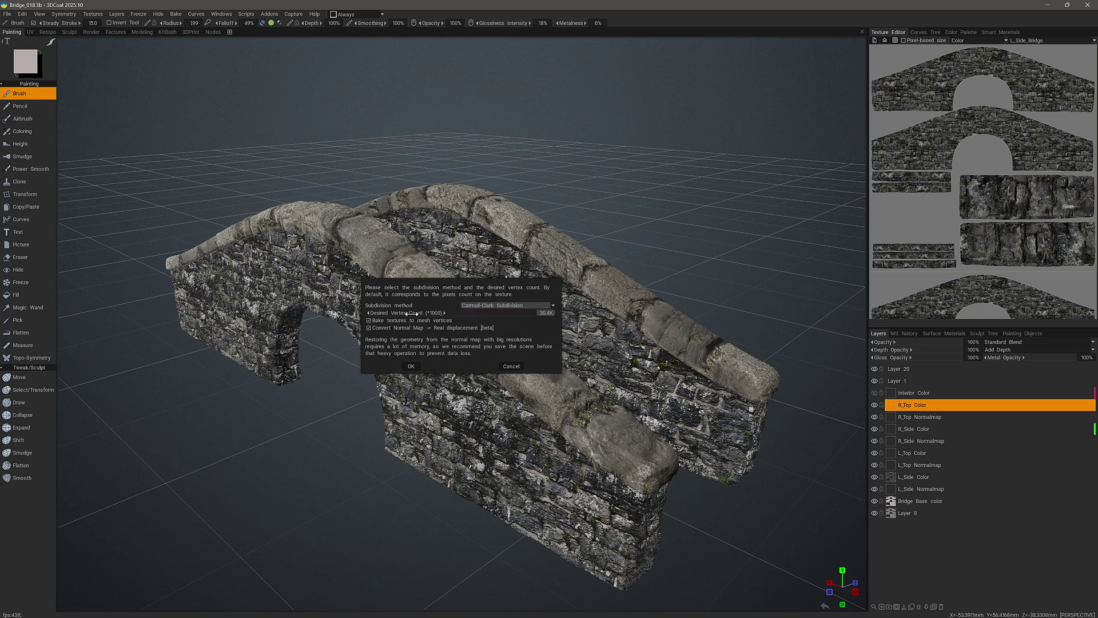
left_click(495, 313)
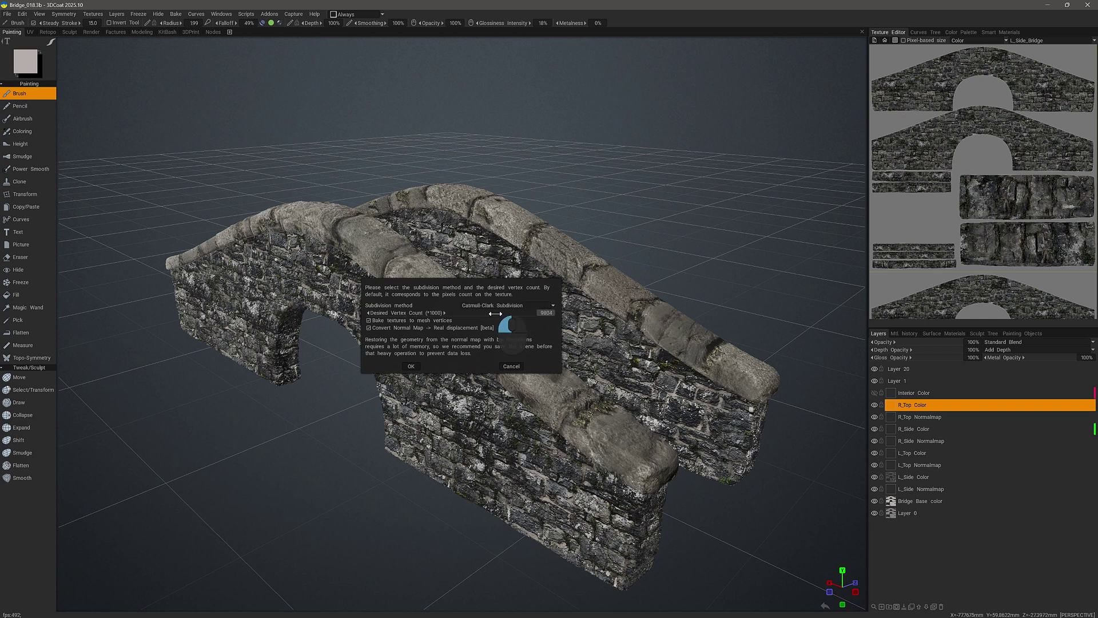
left_click_drag(495, 313, 498, 314)
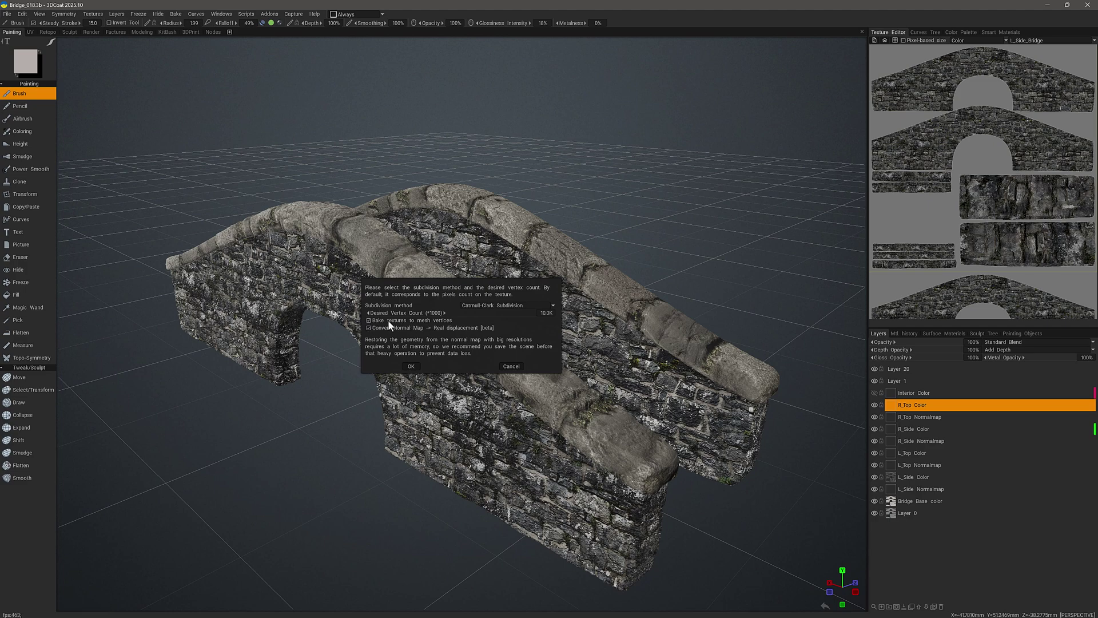
middle_click_drag(383, 314, 238, 321)
left_click_drag(414, 319, 421, 320, "alt")
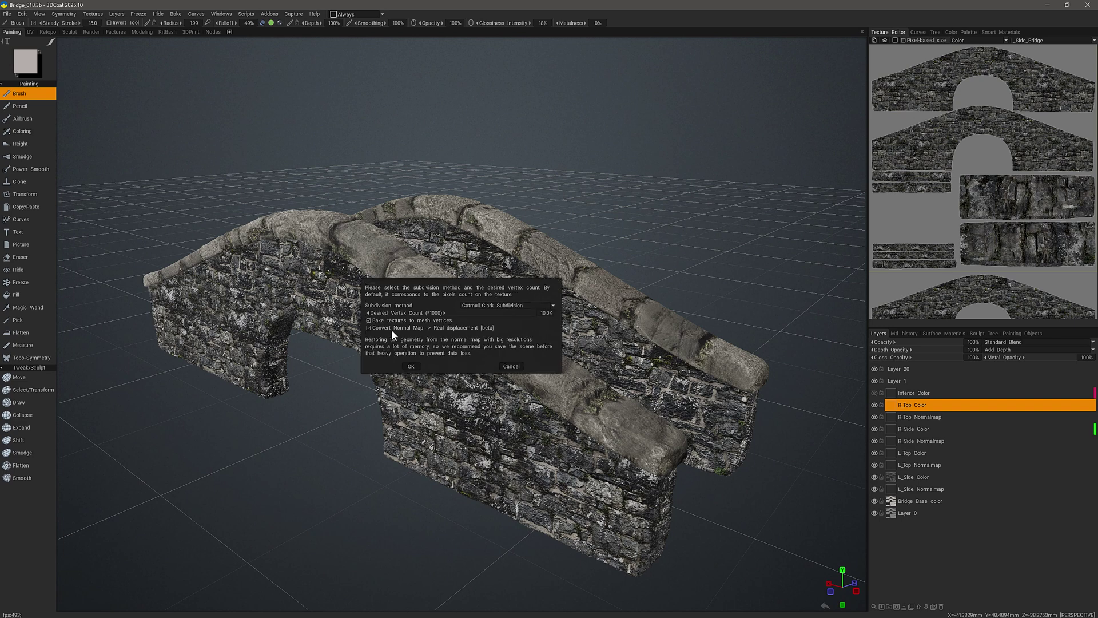
left_click(411, 366)
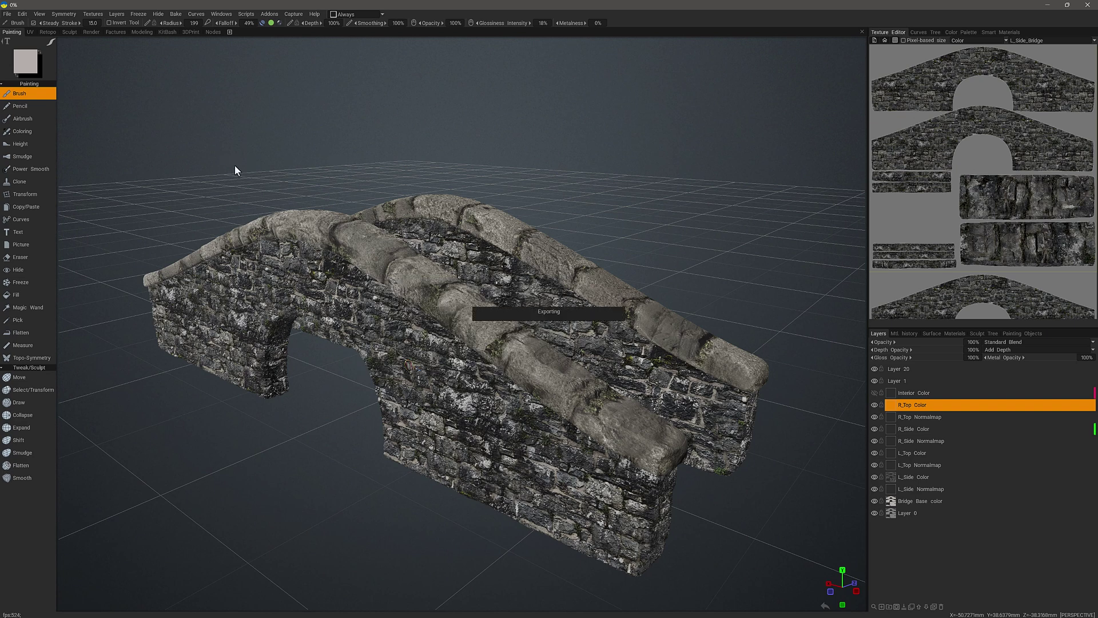
- Inspect the baked sculpt mesh of the bridge from several angles, including the coping stones up close
key("w")
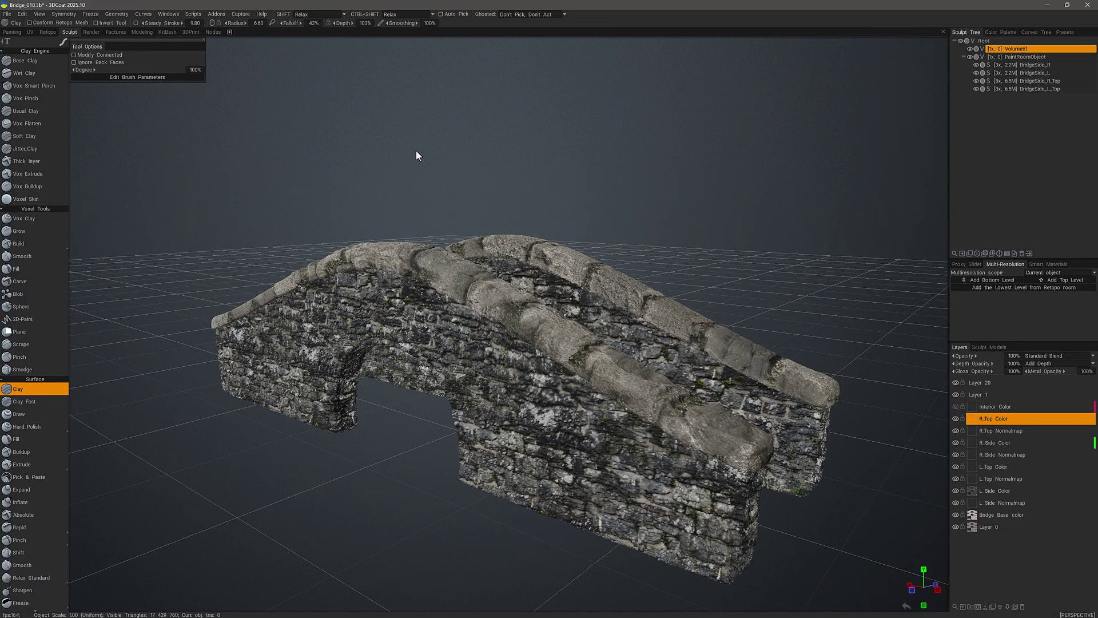
mouse_move(417, 155)
left_mouse_down()
mouse_move(309, 471)
mouse_move(333, 478)
left_mouse_up()
scroll(331, 479, "up", 5)
mouse_move(612, 498)
left_mouse_down("alt")
mouse_move(625, 466)
mouse_move(618, 363)
left_mouse_up("alt")
mouse_move(666, 407)
left_mouse_down("alt")
mouse_move(650, 461)
mouse_move(662, 355)
mouse_move(119, 337)
mouse_move(301, 318)
mouse_move(245, 448)
mouse_move(284, 471)
left_mouse_up("alt")
mouse_move(721, 272)
left_mouse_down()
mouse_move(262, 392)
mouse_move(385, 387)
mouse_move(368, 363)
mouse_move(293, 407)
mouse_move(368, 326)
mouse_move(503, 429)
mouse_move(510, 387)
mouse_move(355, 527)
mouse_move(203, 477)
left_mouse_up()
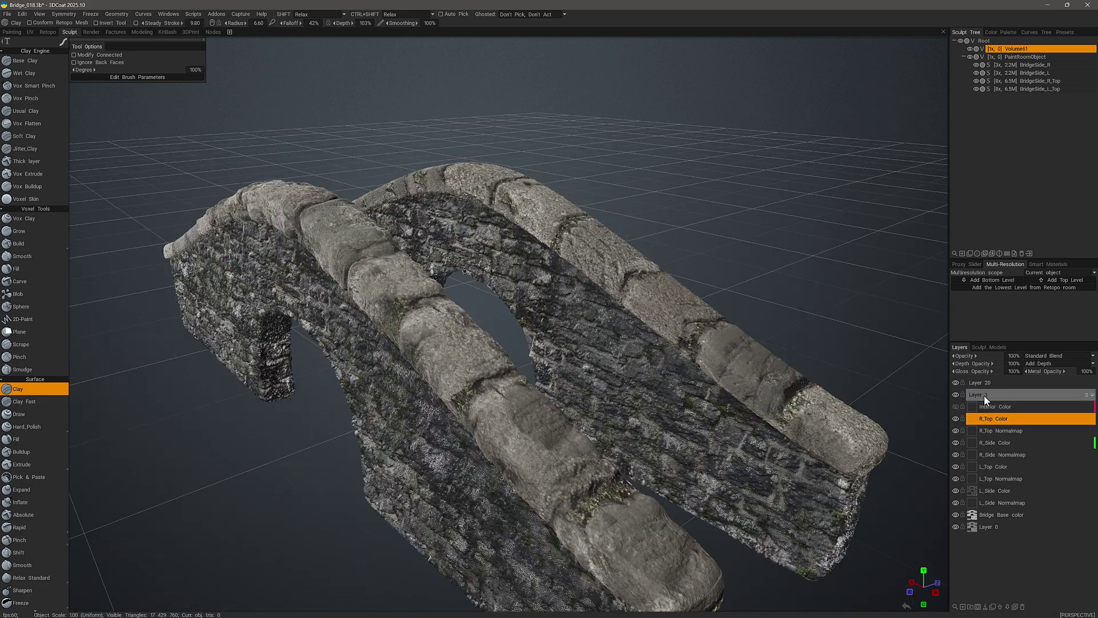
- Select Layer 1 and toggle its visibility to compare the bridge with and without the layer's displacement
left_click(985, 395)
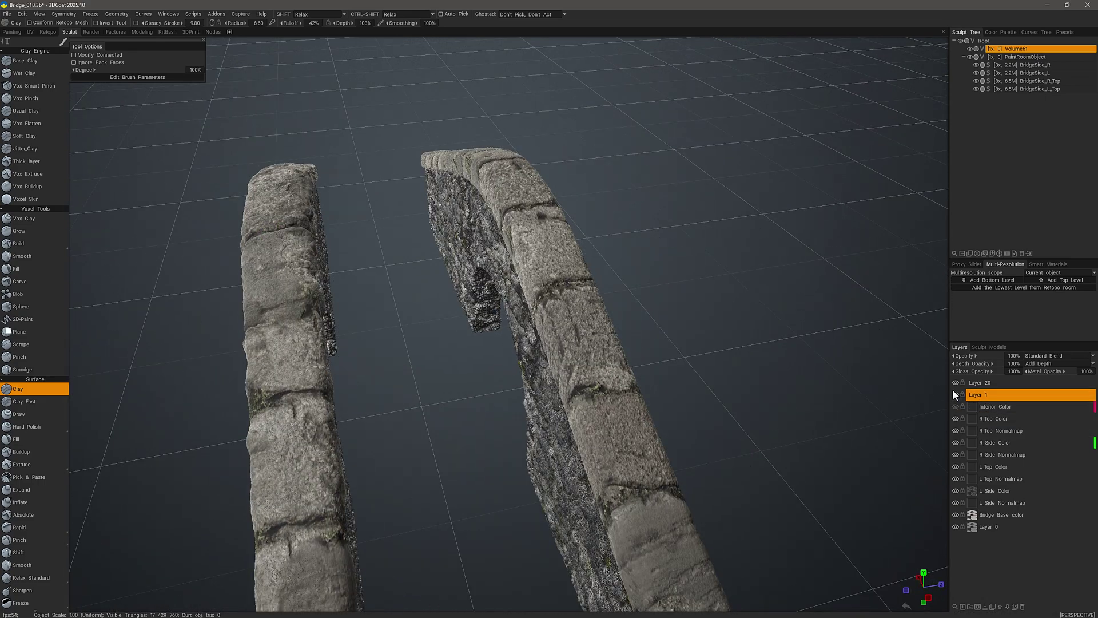
left_click(954, 394)
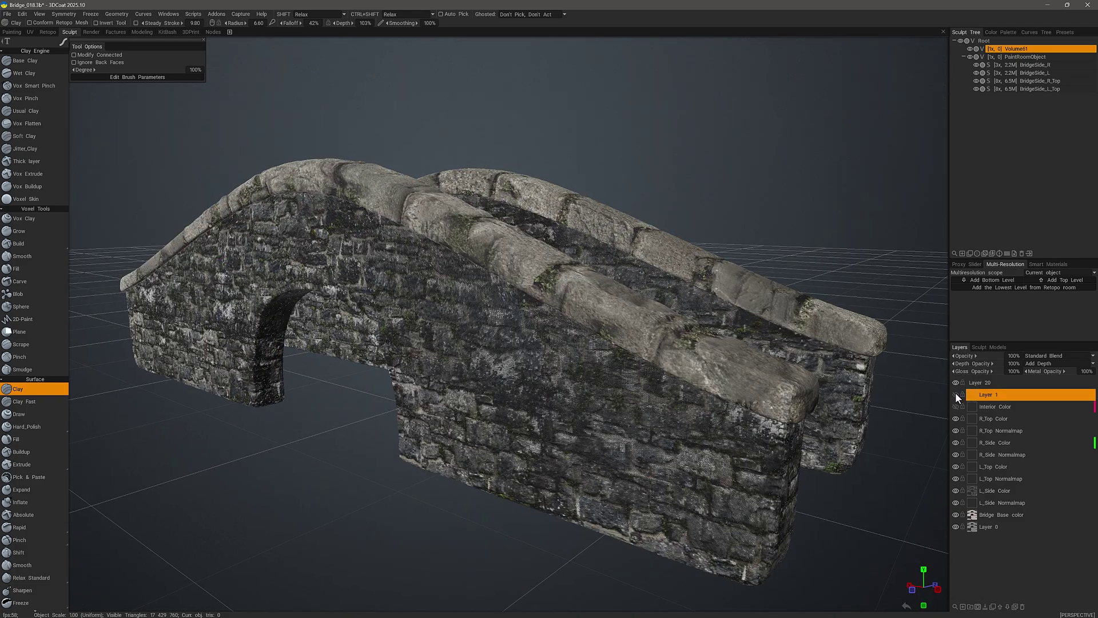
left_click(956, 393)
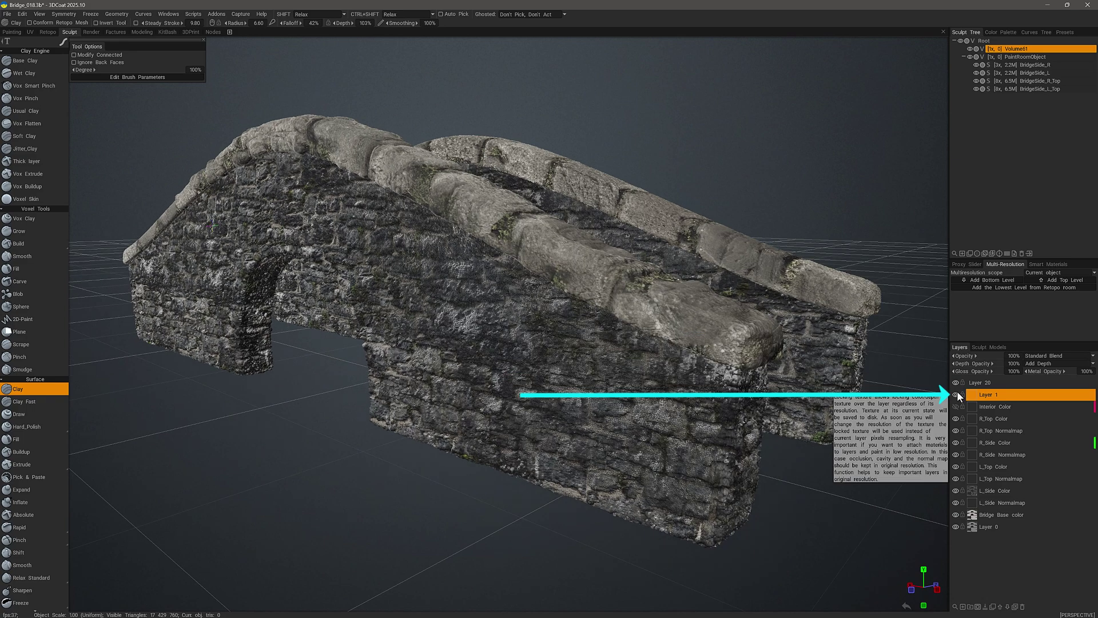
left_click(956, 395)
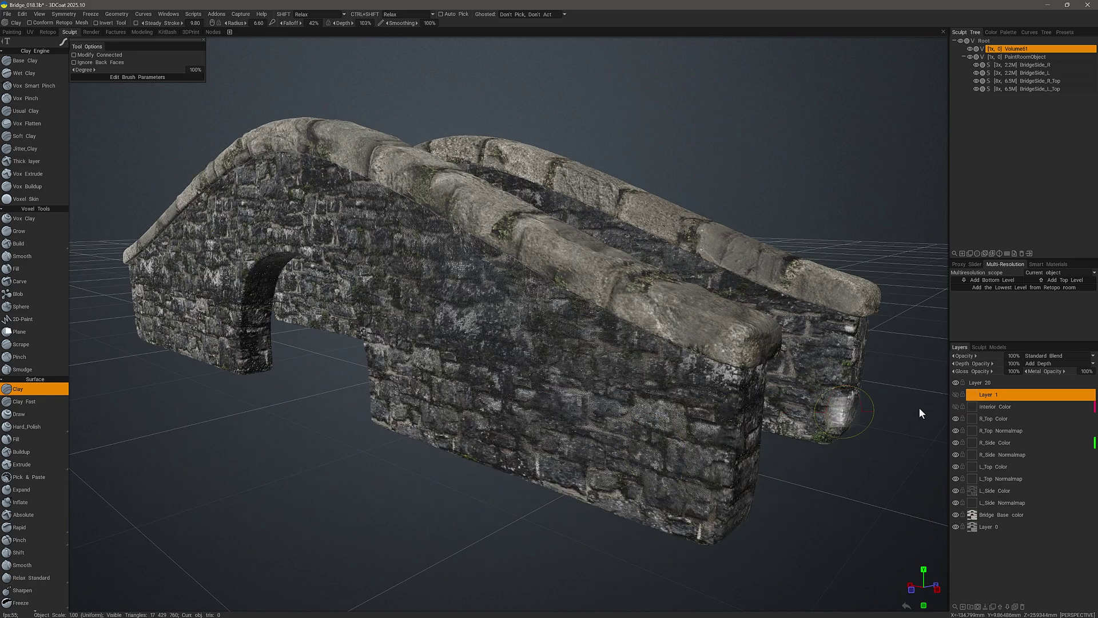
left_click(956, 394)
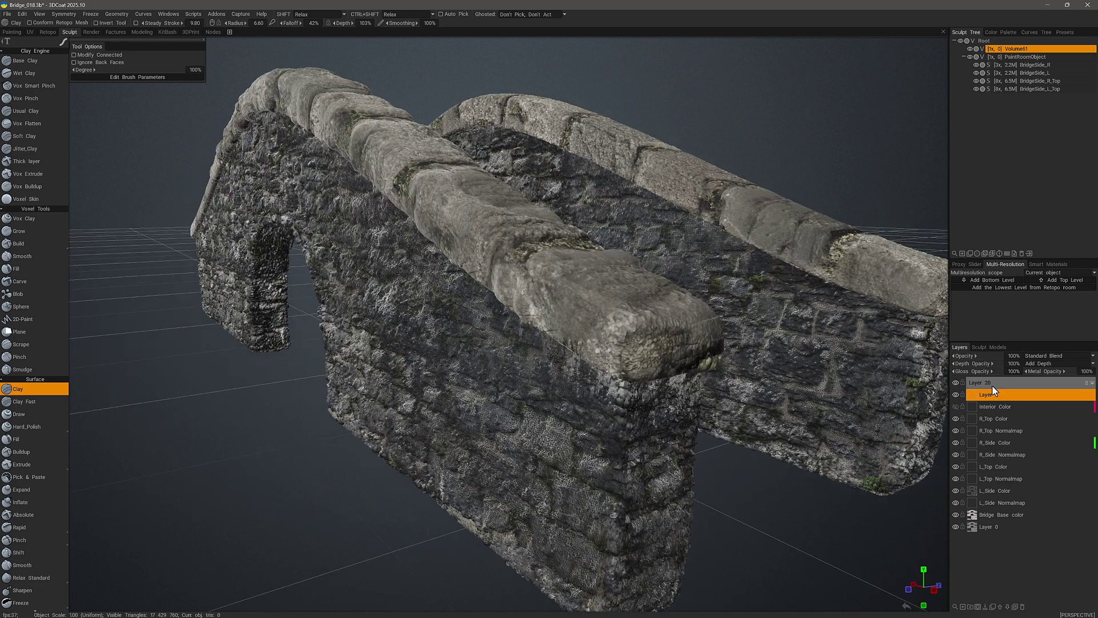
- Lower the depth opacity of Layer 1 to 27% and check the relief on the bridge
left_click_drag(228, 196, 280, 229, "alt")
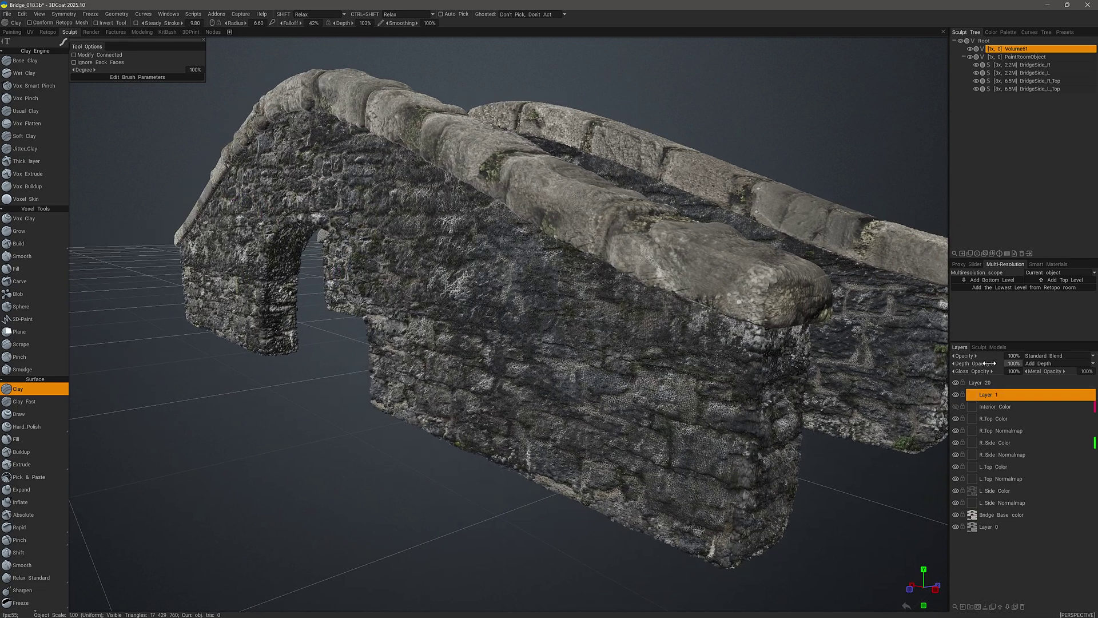
left_click_drag(990, 363, 972, 366)
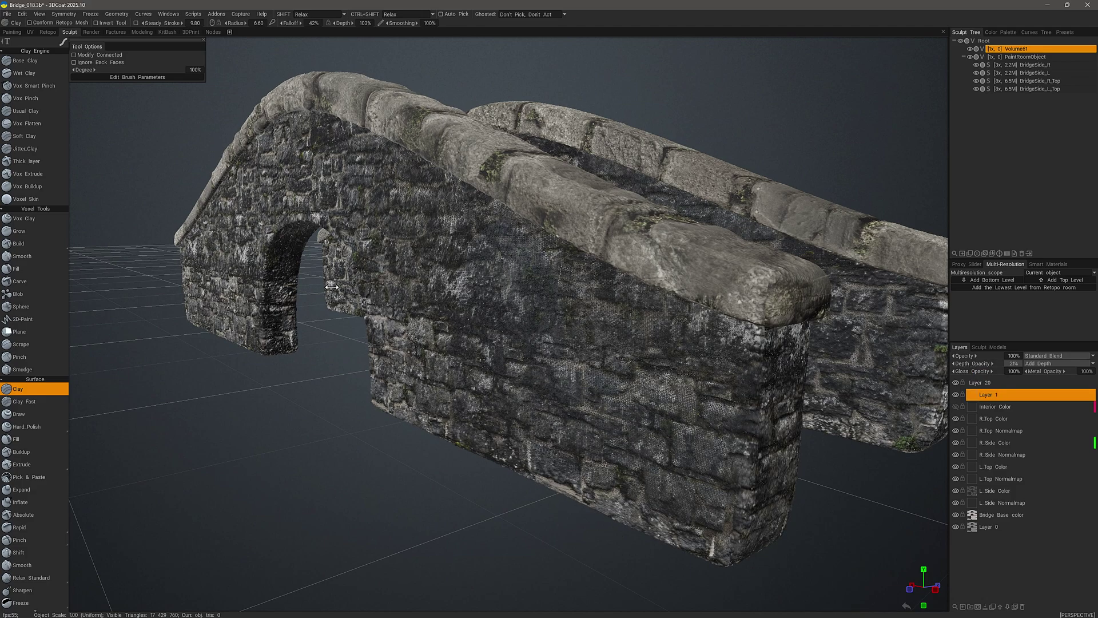
mouse_move(330, 286)
left_mouse_down("alt")
mouse_move(396, 306)
mouse_move(343, 286)
left_mouse_up("alt")
middle_click_drag(343, 286, 383, 234, "alt")
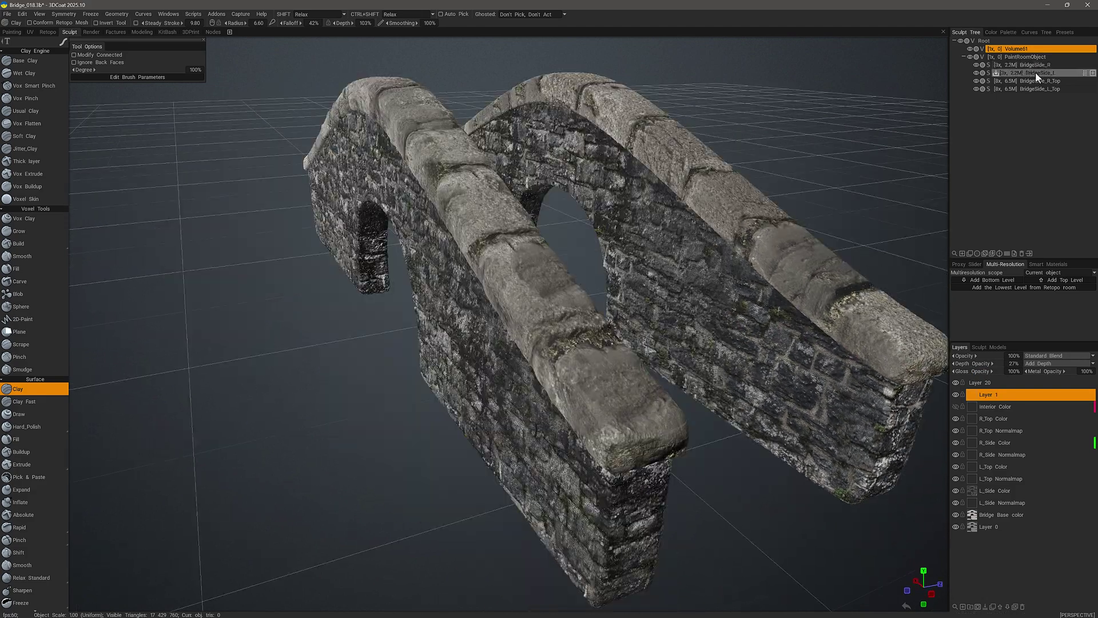
- Select the BridgeSide_L object and try the Magnify SL brush on the lower near end of its wall
left_click(1028, 74)
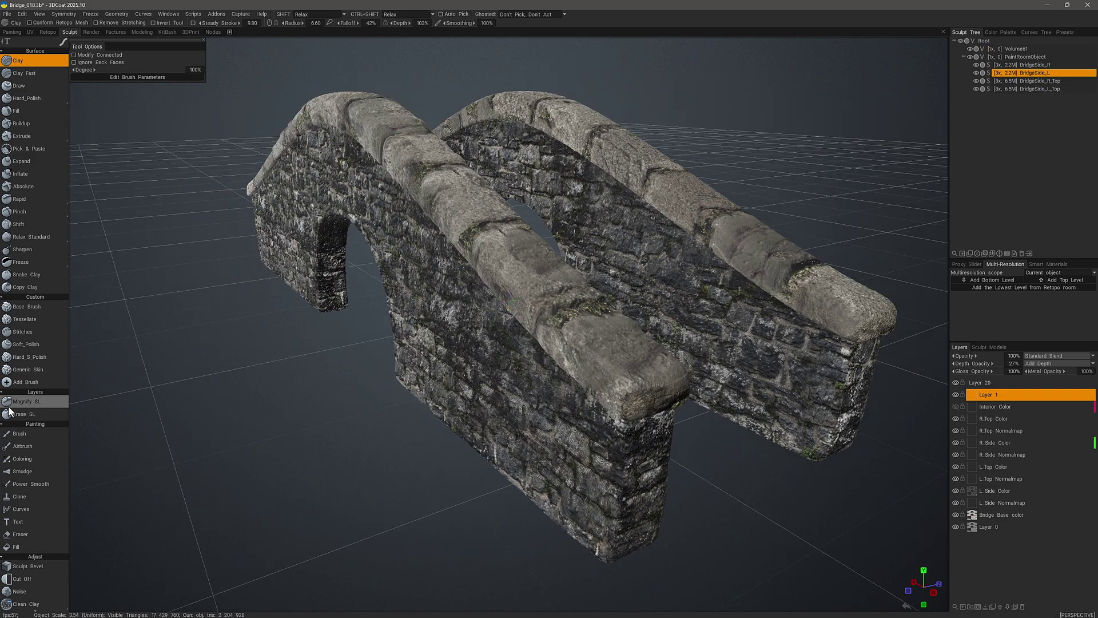
left_click(31, 405)
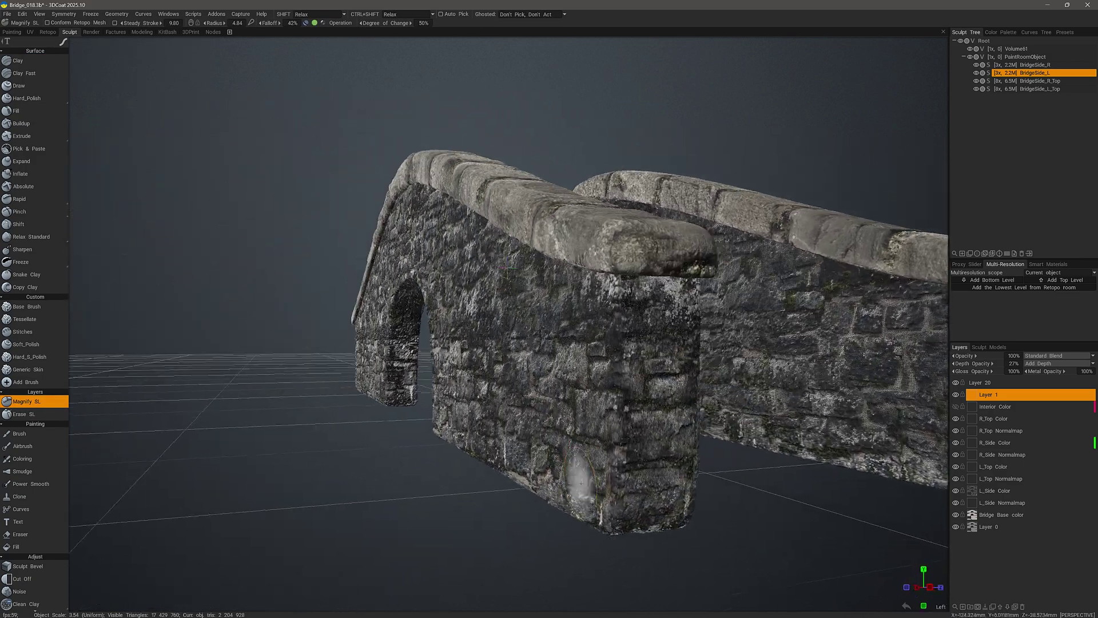
left_click_drag(603, 552, 582, 540)
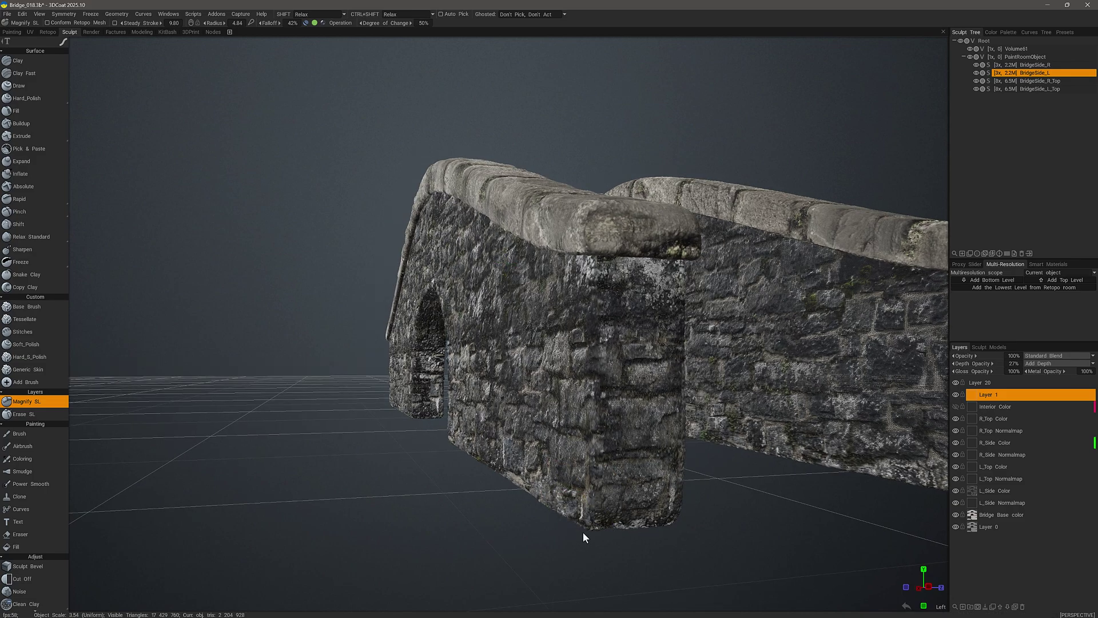
right_click_drag(582, 532, 582, 281)
left_click_drag(574, 282, 610, 359, "alt")
mouse_move(602, 449)
left_mouse_down("alt")
mouse_move(578, 492)
mouse_move(603, 491)
left_mouse_up("alt")
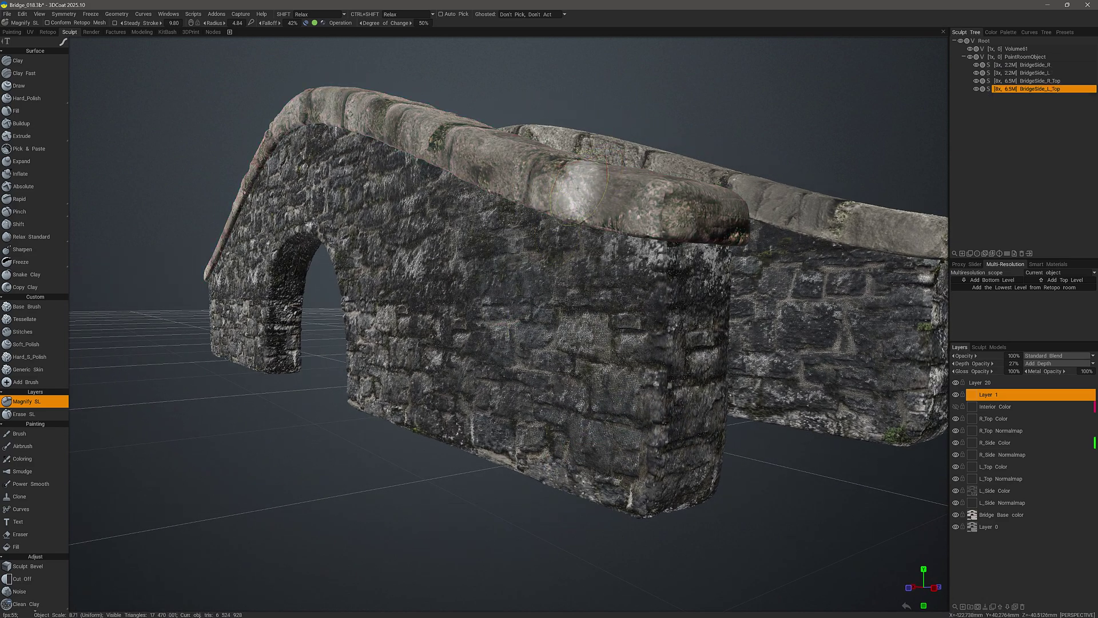
- Adjust the layer relief of the BridgeSide_L_Top coping stones with Magnify SL, including an inverted stroke
right_click_drag(578, 182, 559, 228)
mouse_move(559, 224)
left_mouse_down()
mouse_move(600, 232)
mouse_move(576, 220)
mouse_move(559, 241)
mouse_move(630, 280)
mouse_move(632, 309)
mouse_move(669, 361)
mouse_move(664, 340)
mouse_move(676, 332)
mouse_move(620, 289)
mouse_move(566, 221)
mouse_move(617, 224)
mouse_move(520, 226)
mouse_move(517, 236)
left_mouse_up()
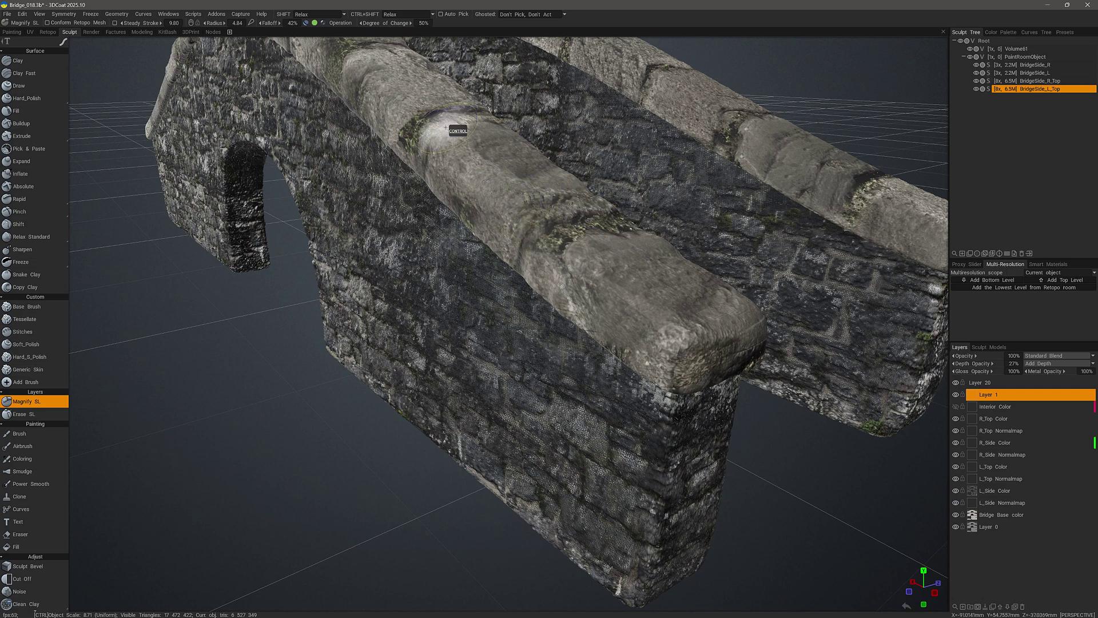
mouse_move(447, 119)
left_mouse_down("ctrl")
mouse_move(480, 105)
mouse_move(451, 117)
left_mouse_up("ctrl")
scroll(544, 466, "down", 3)
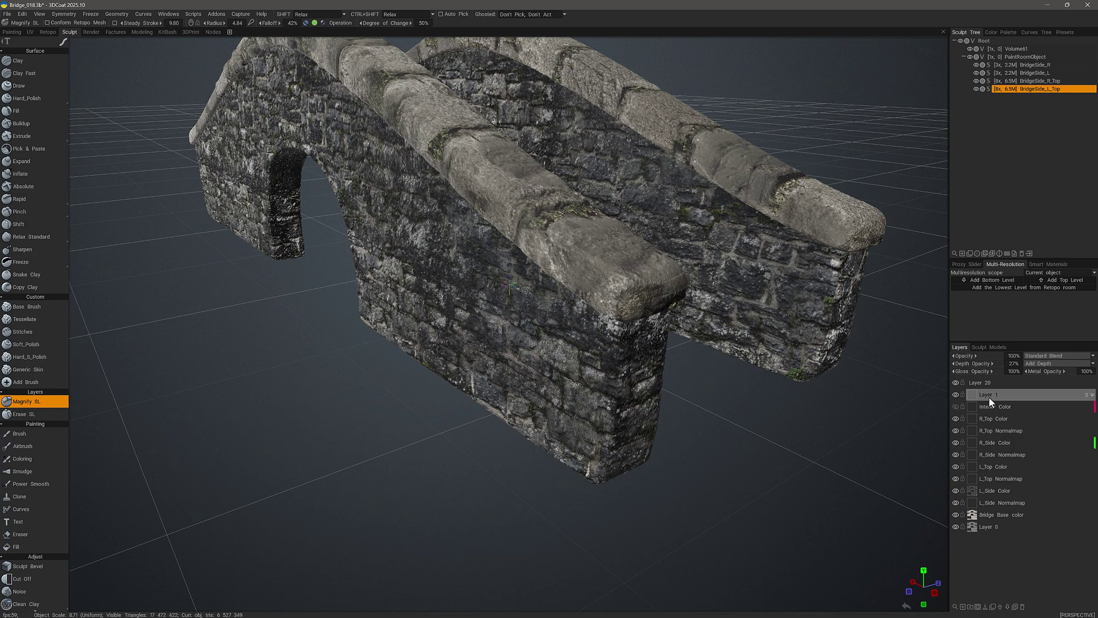
- Set the depth opacity of Layer 1 to 0% and look over the bridge
left_click(989, 395)
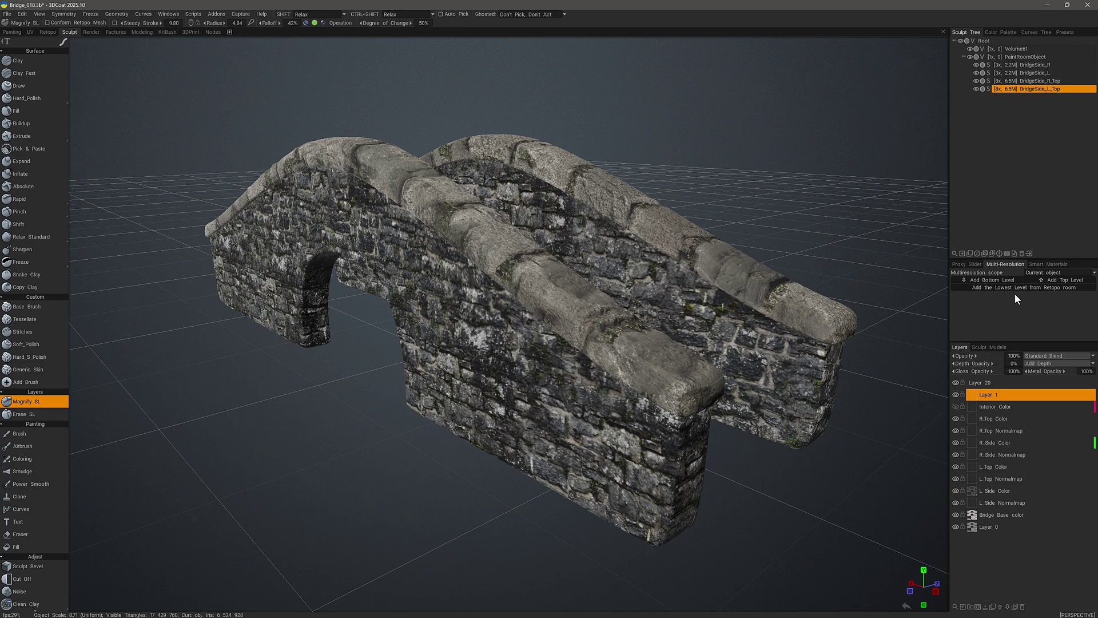
left_click_drag(312, 472, 280, 493)
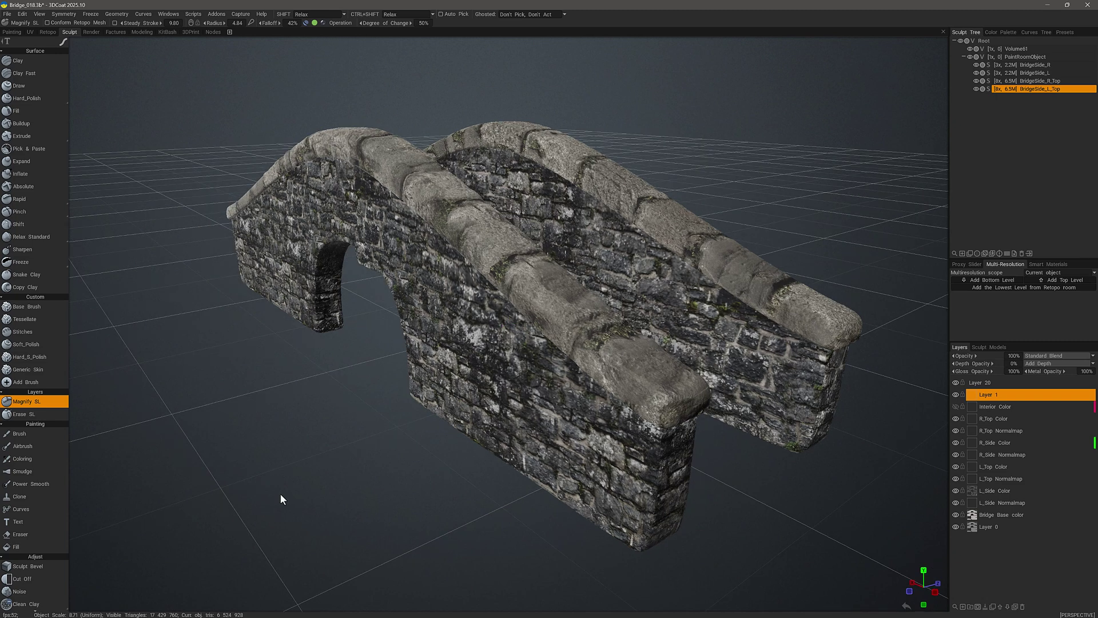